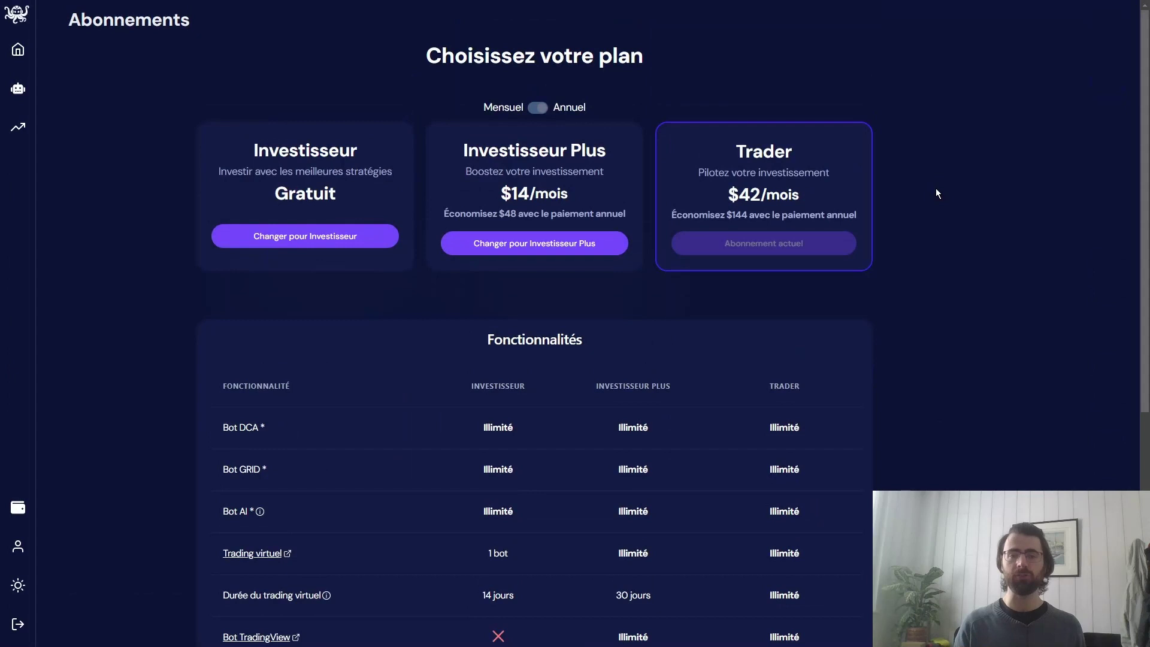
Scroll down through the plans feature table.
{"action": "scroll", "coordinate": [936, 188], "scroll_direction": "down", "scroll_amount": 3}
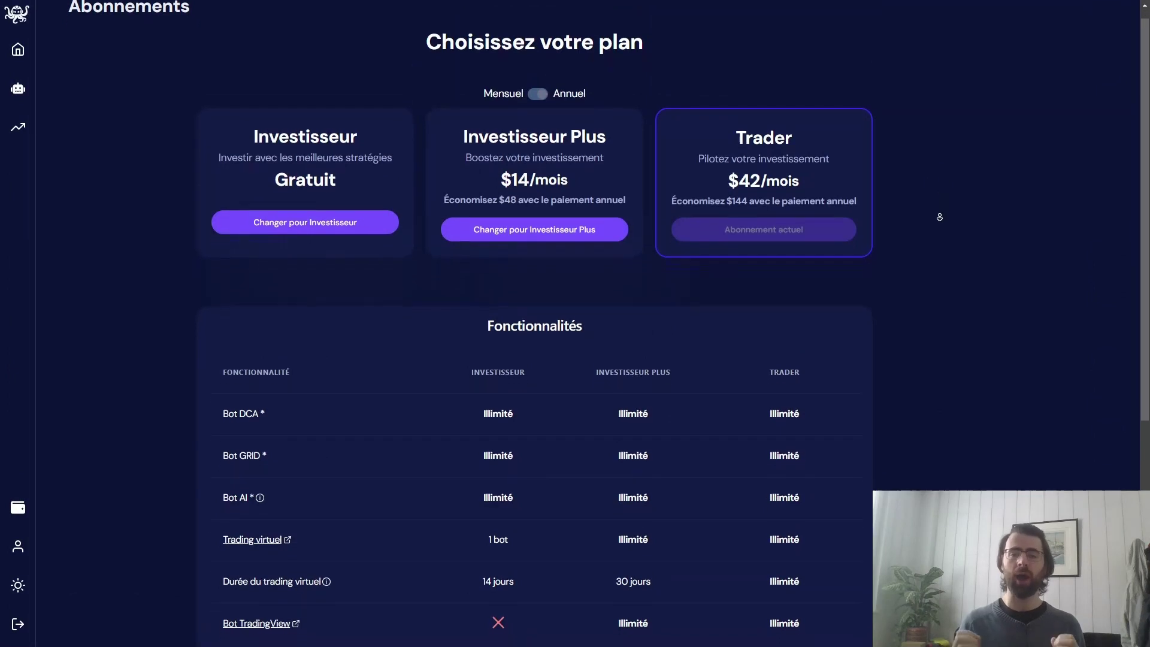
{"action": "scroll", "coordinate": [937, 224], "scroll_direction": "down", "scroll_amount": 5}
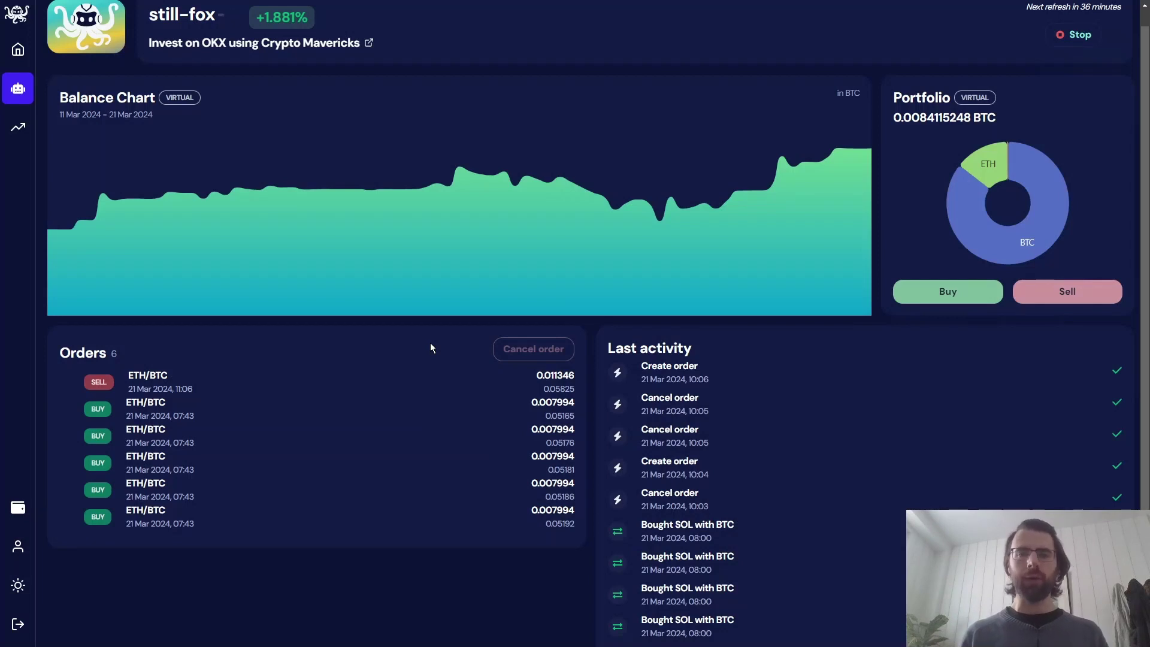
Cancel the SELL ETH/BTC order and check the new Cancel order activity entry.
{"action": "mouse_move", "coordinate": [402, 382]}
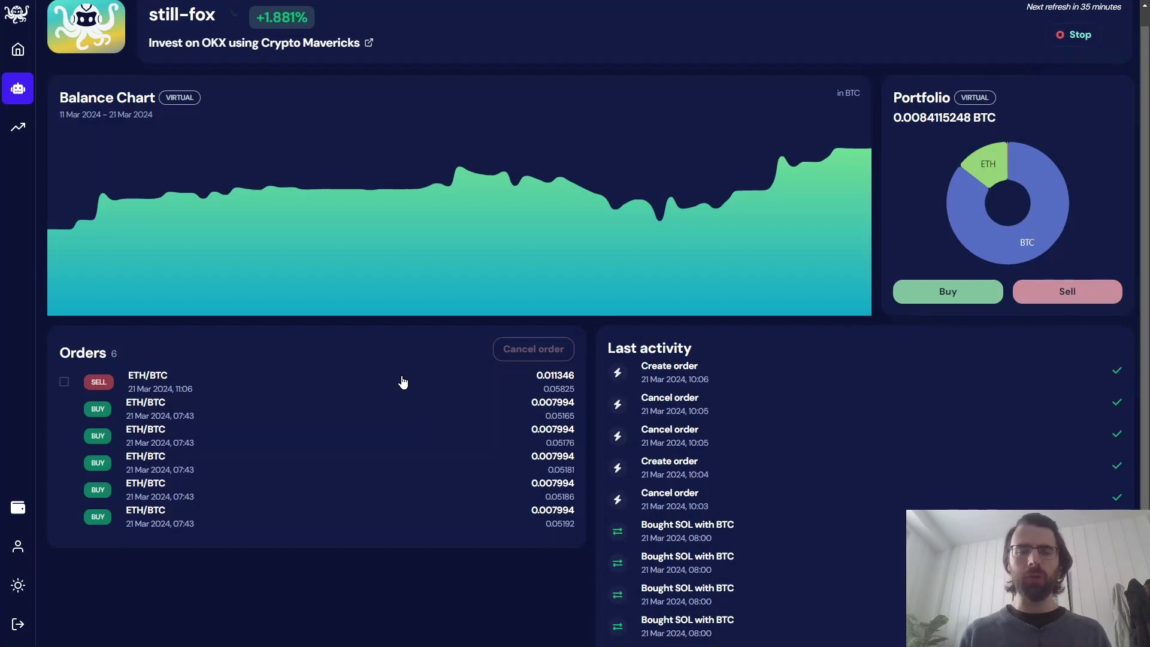
{"action": "left_click", "coordinate": [402, 382]}
{"action": "left_click", "coordinate": [538, 354]}
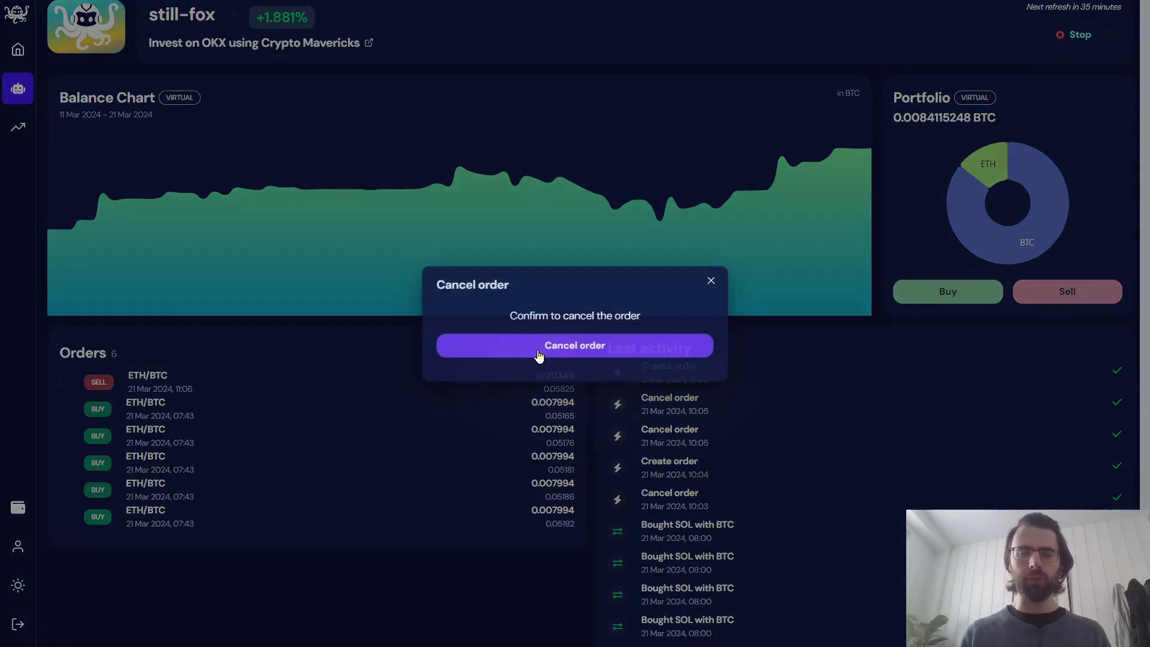
{"action": "left_click", "coordinate": [623, 343]}
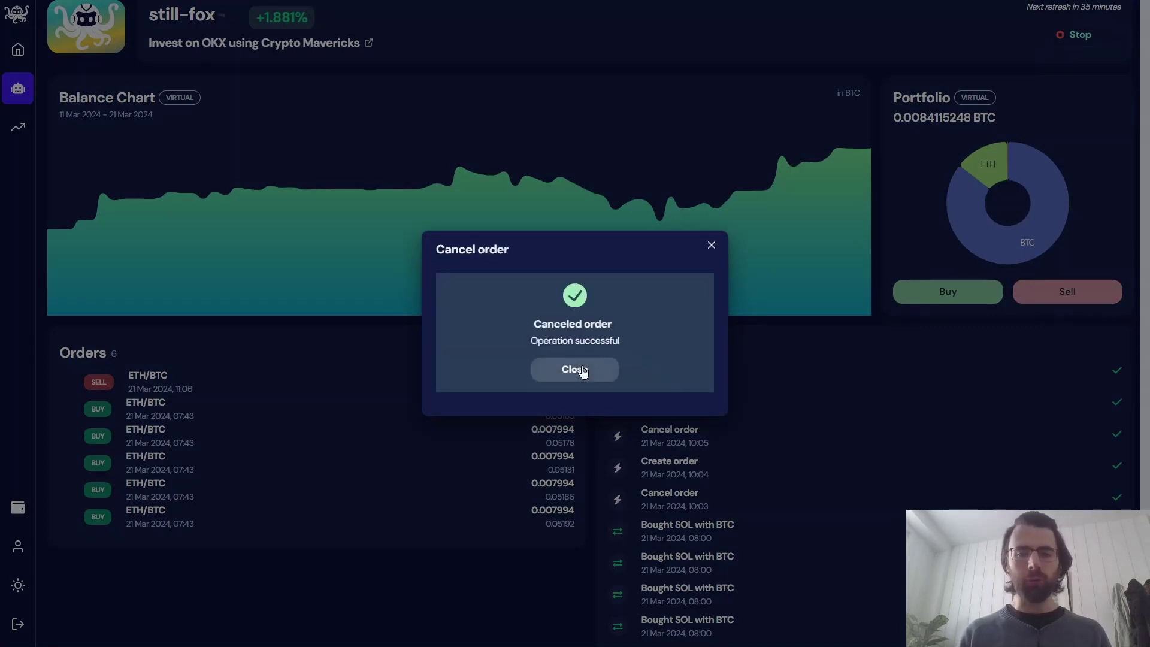
{"action": "left_click", "coordinate": [580, 371]}
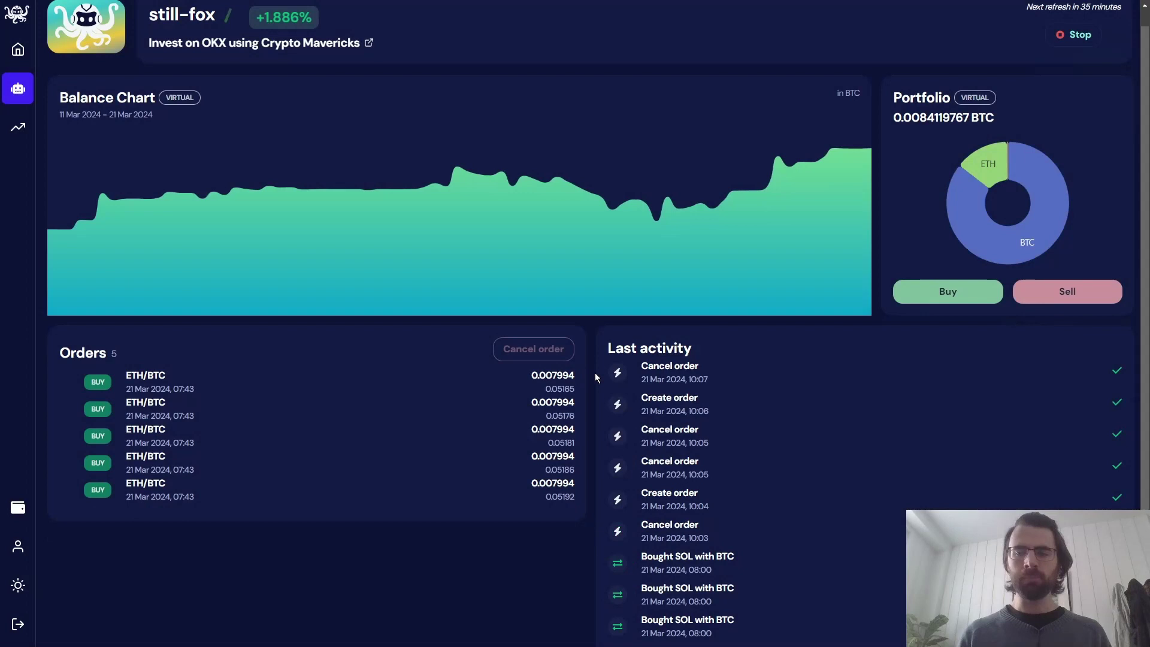
{"action": "left_click_drag", "start_coordinate": [712, 374], "coordinate": [628, 373]}
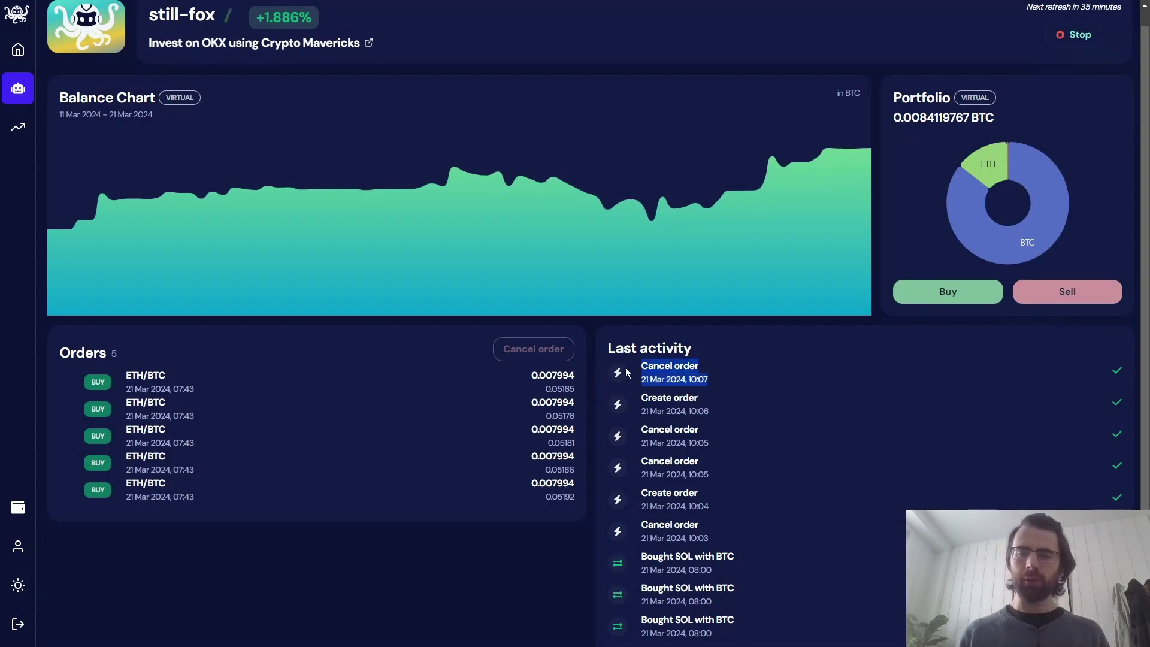
{"action": "left_click", "coordinate": [658, 365]}
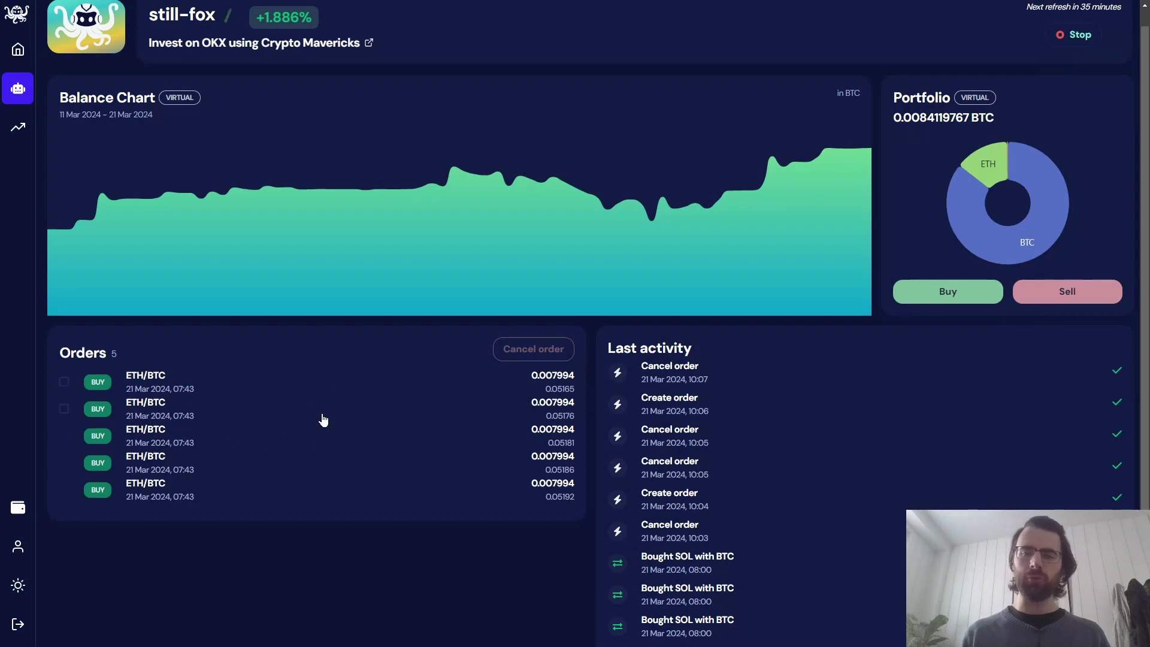
{"action": "mouse_move", "coordinate": [999, 186]}
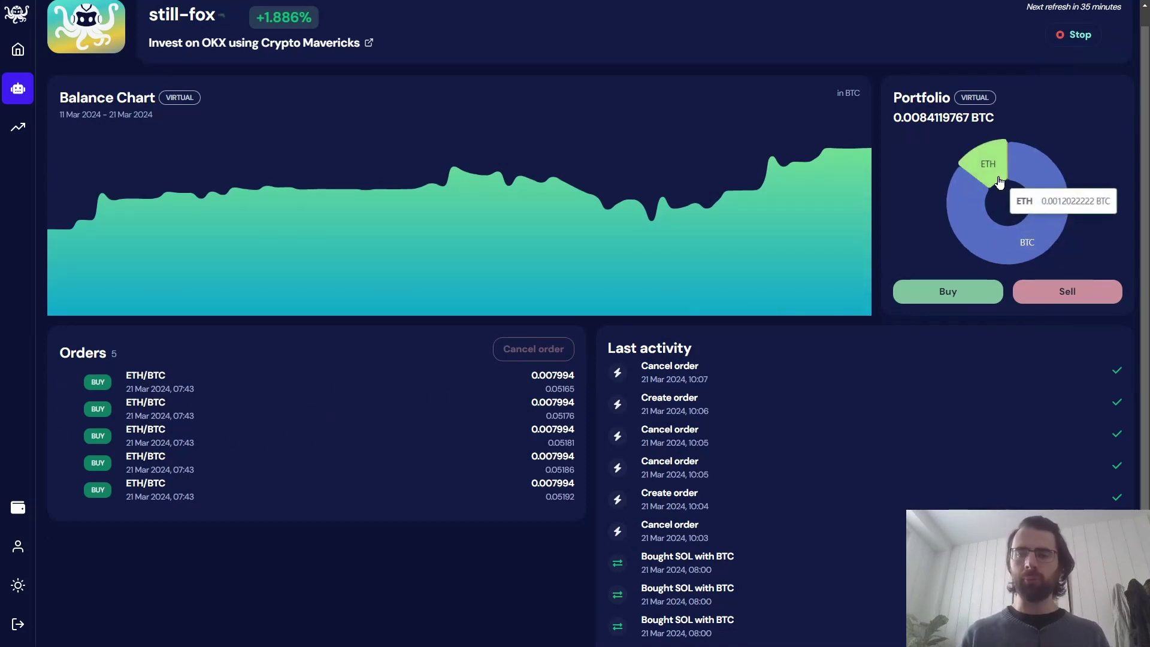
Start an ETH sell trade and try the % of price and In BTC price options.
{"action": "left_click", "coordinate": [1045, 288]}
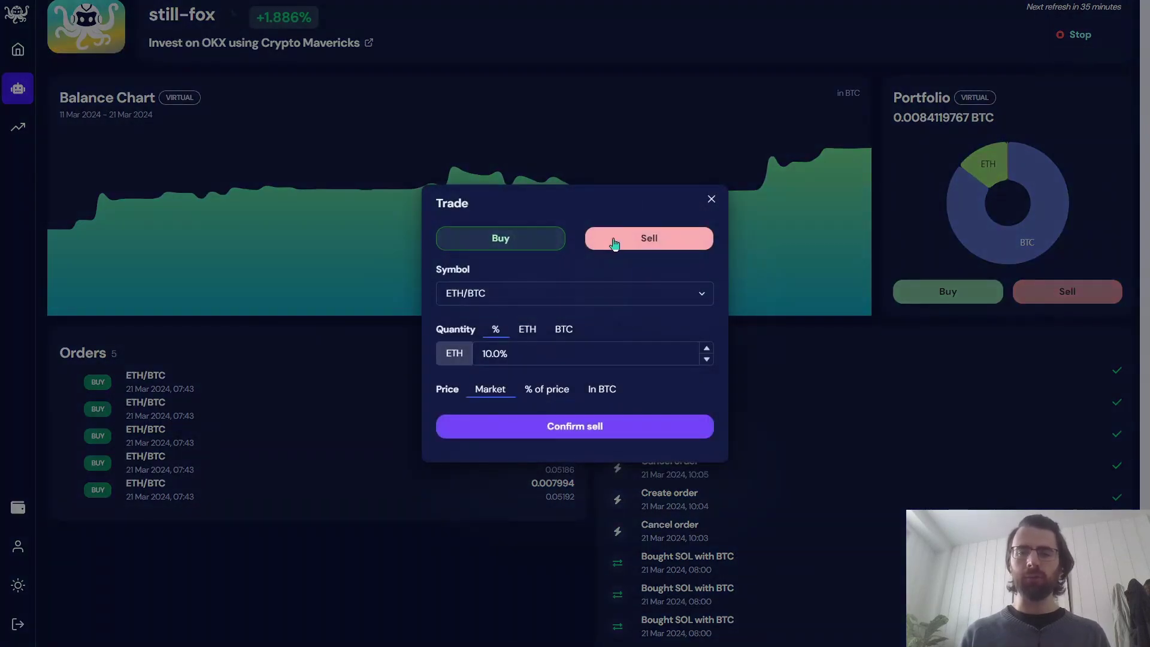
{"action": "left_click", "coordinate": [548, 389]}
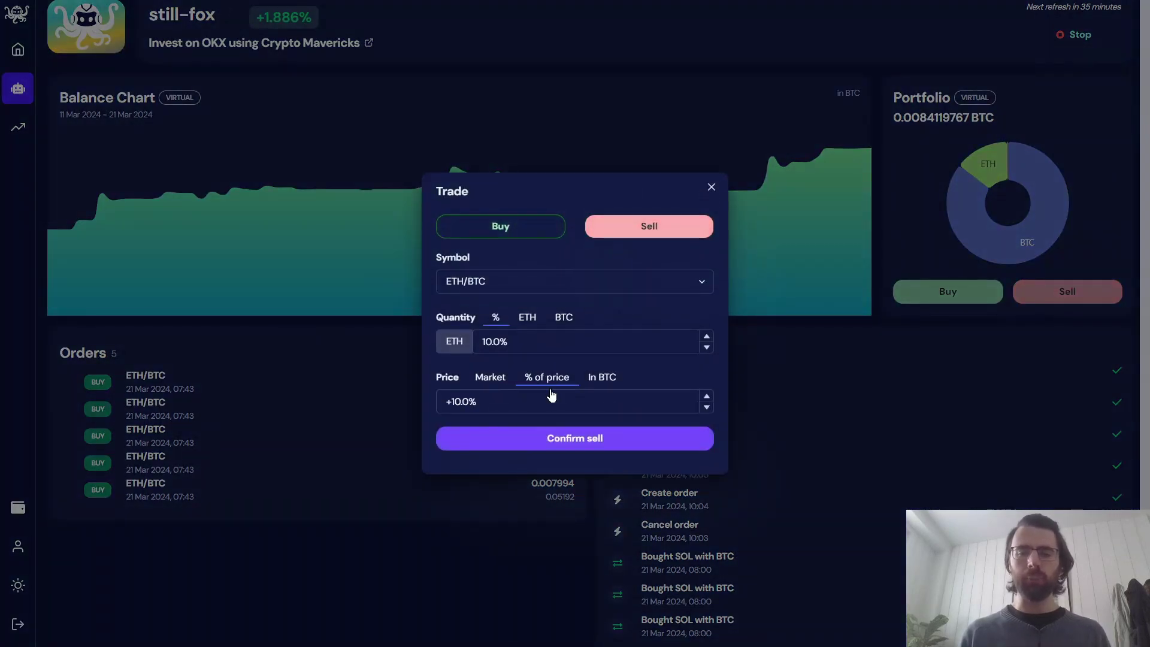
{"action": "left_click", "coordinate": [601, 377]}
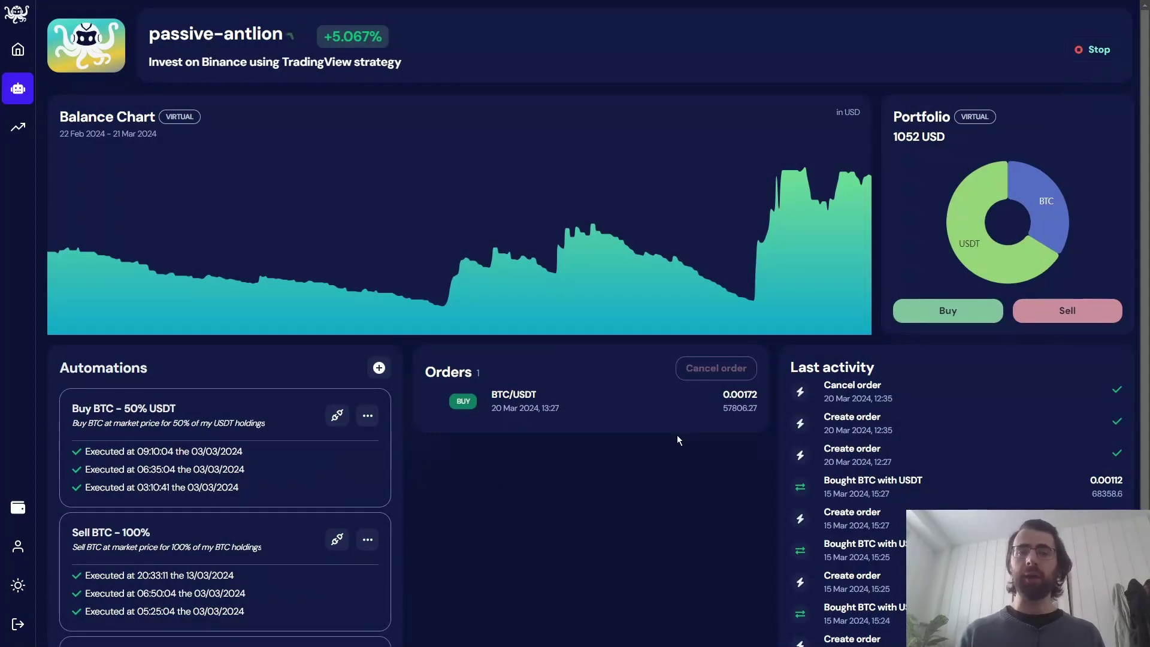
{"action": "left_click", "coordinate": [1033, 319]}
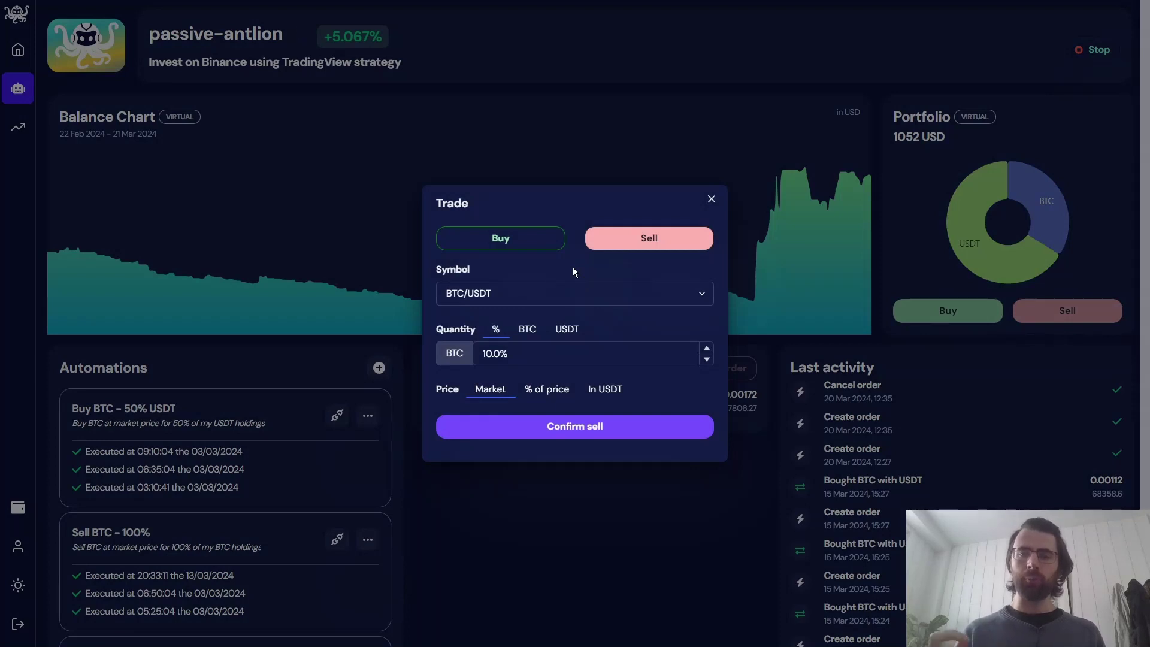
{"action": "left_click", "coordinate": [547, 389]}
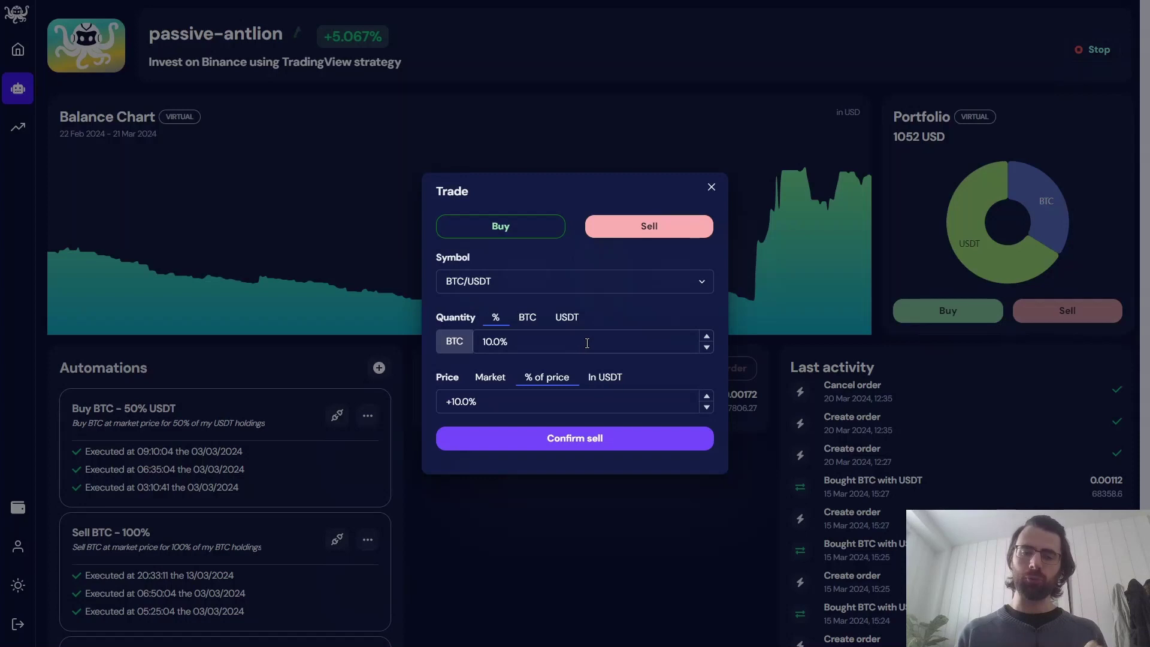
{"action": "left_click", "coordinate": [606, 379]}
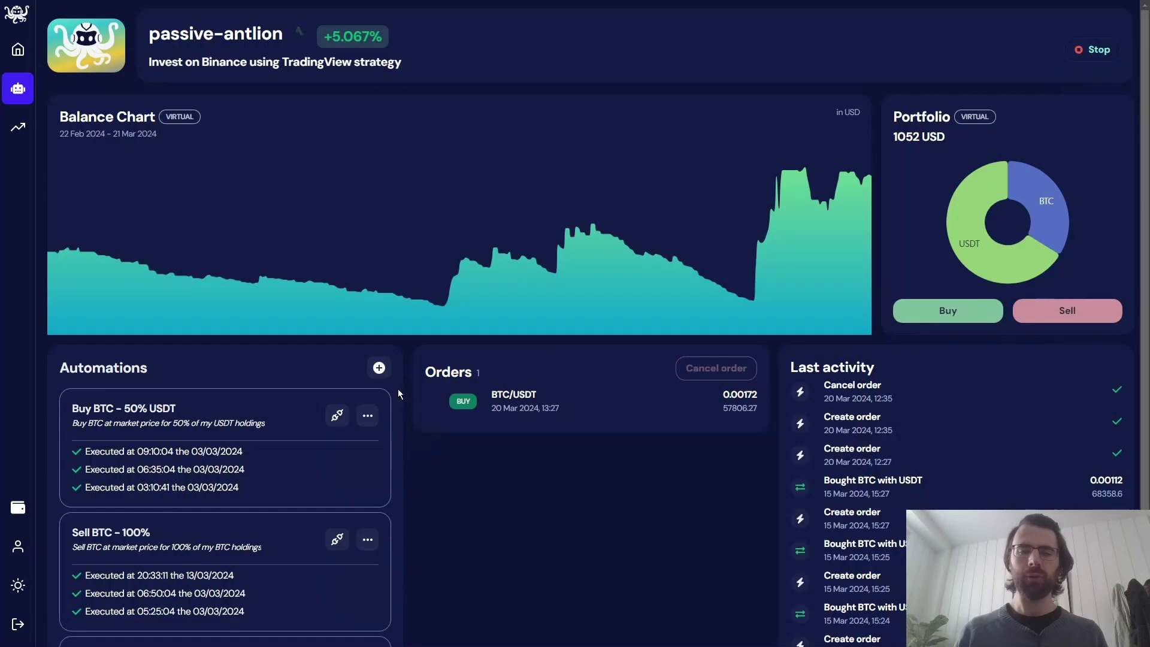
Start a new automation on BTC/USDT with price set as % of price (-10%).
{"action": "left_click", "coordinate": [380, 369]}
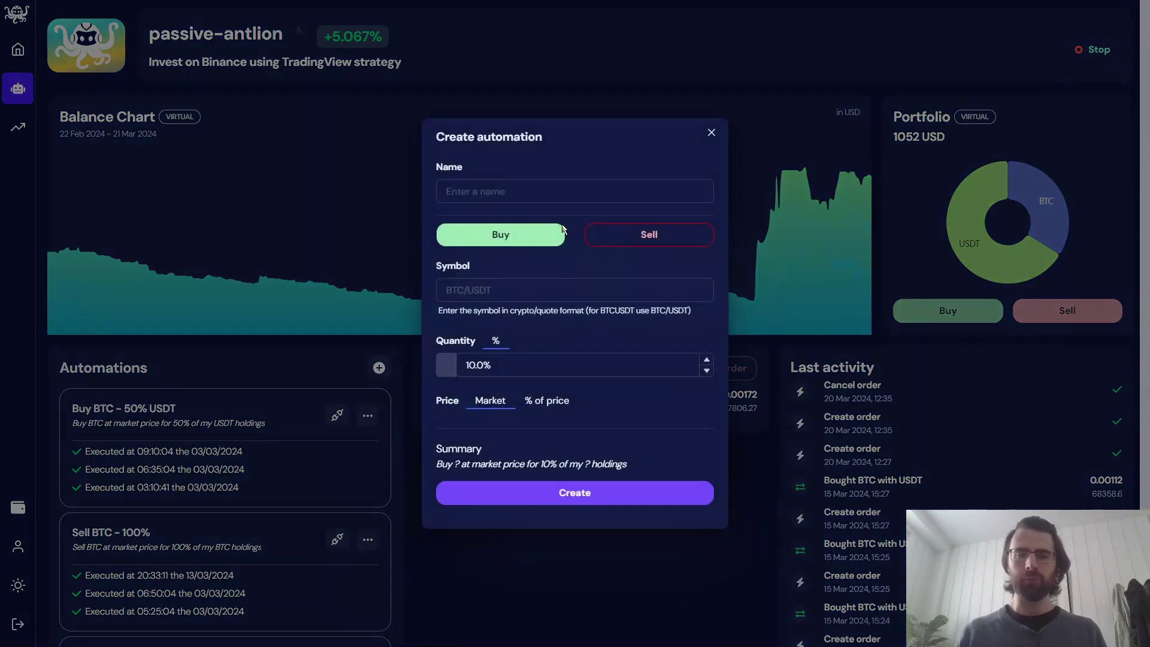
{"action": "left_click", "coordinate": [533, 196]}
{"action": "left_click", "coordinate": [454, 271]}
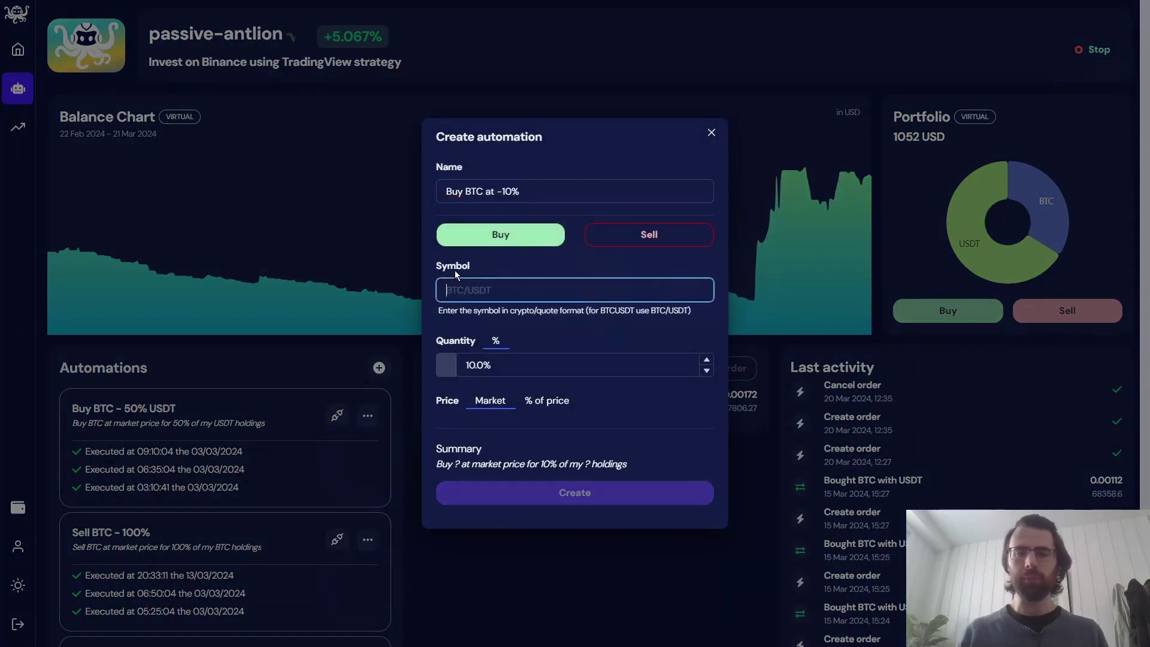
{"action": "left_click", "coordinate": [465, 288]}
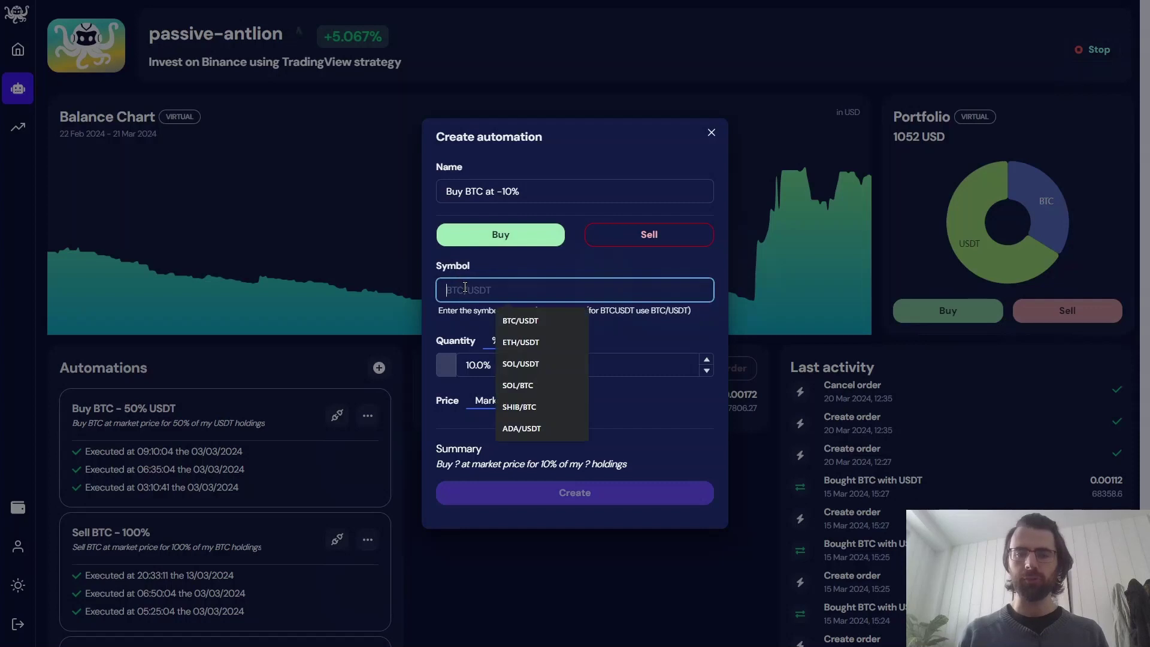
{"action": "left_click", "coordinate": [504, 321]}
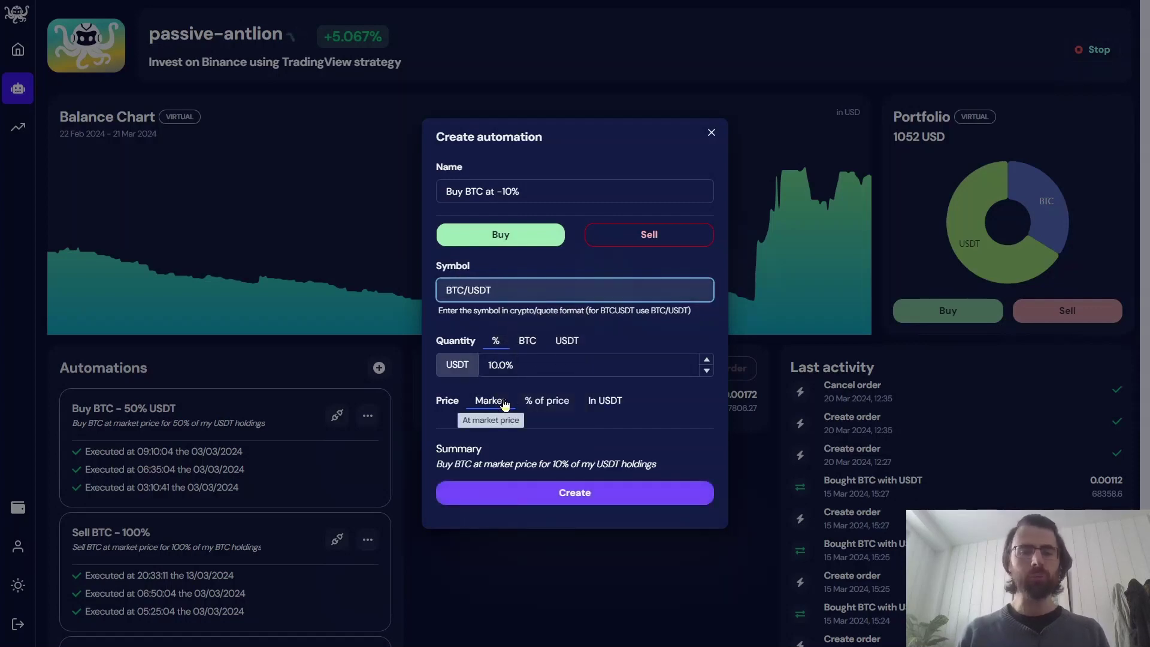
{"action": "left_click", "coordinate": [554, 402]}
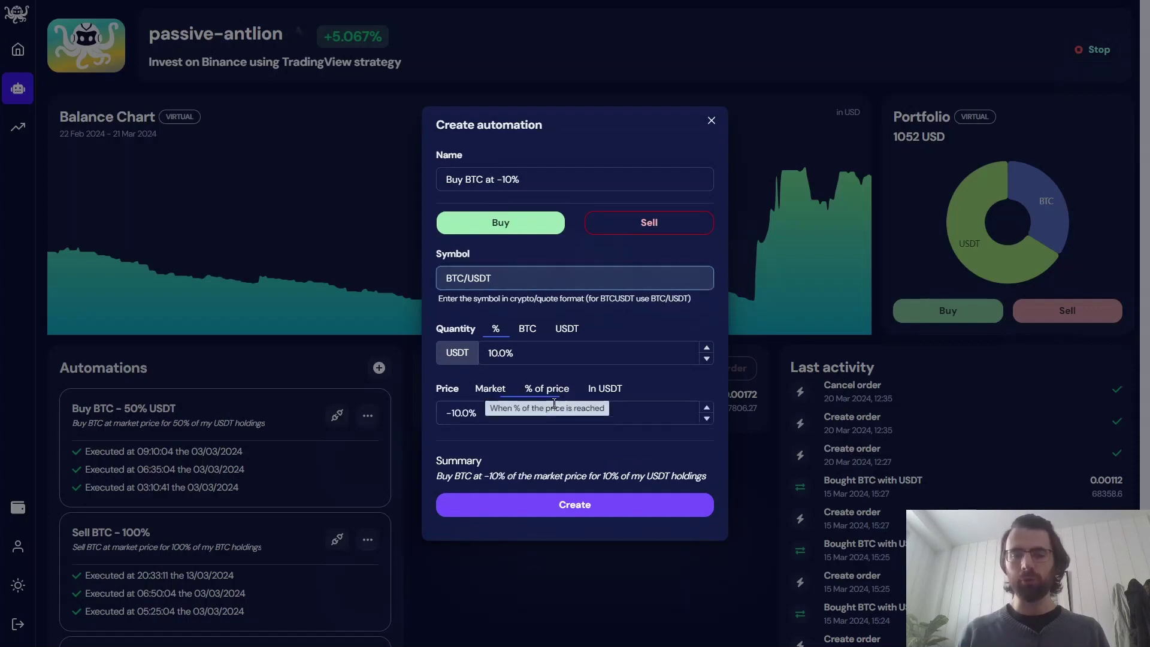
{"action": "left_click", "coordinate": [614, 399]}
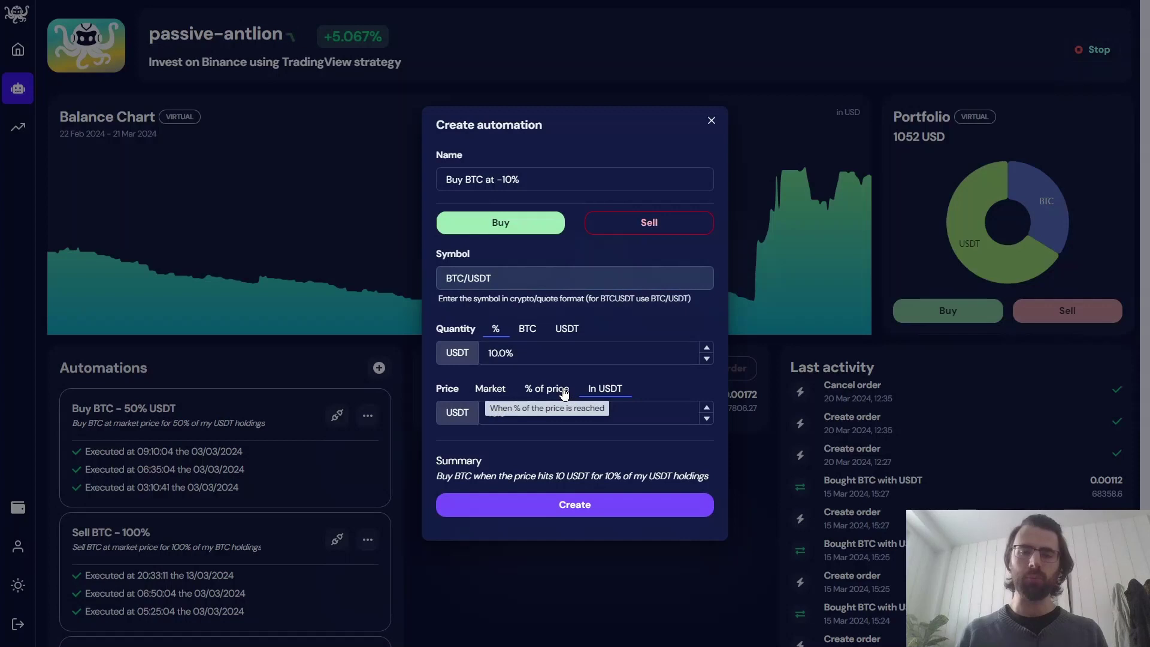
{"action": "left_click", "coordinate": [556, 404]}
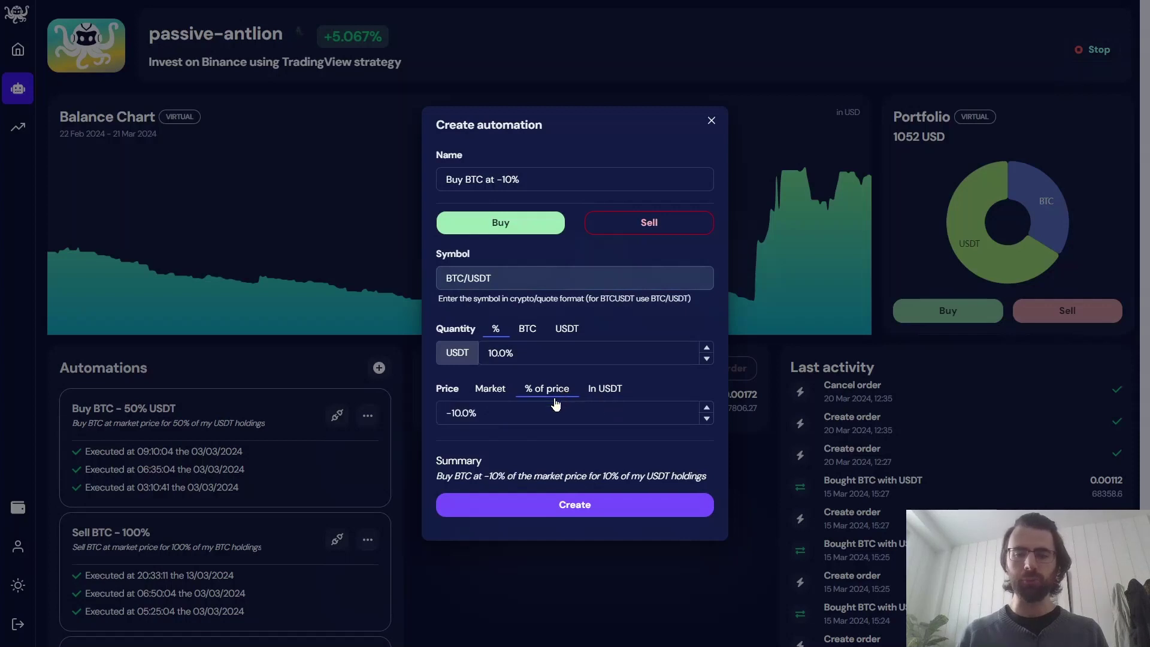
Set the quantity to 300 USDT and create the 'Buy BTC at -10%' automation.
{"action": "left_click", "coordinate": [524, 340]}
{"action": "left_click", "coordinate": [511, 354]}
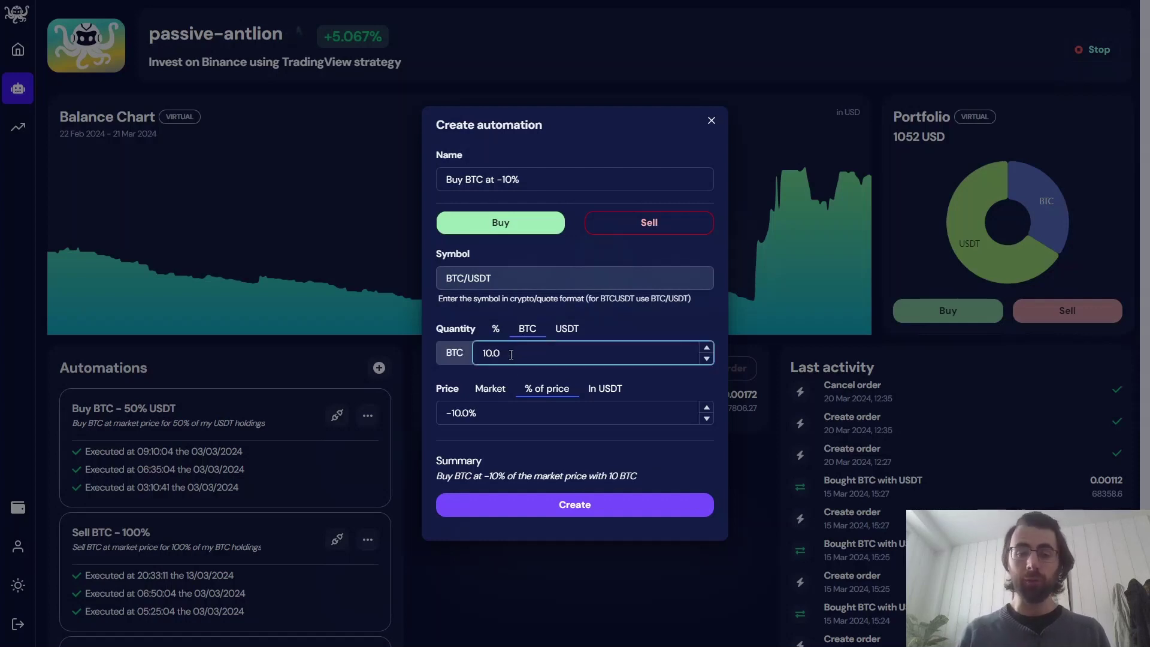
{"action": "left_click", "coordinate": [567, 329]}
{"action": "left_click", "coordinate": [490, 354]}
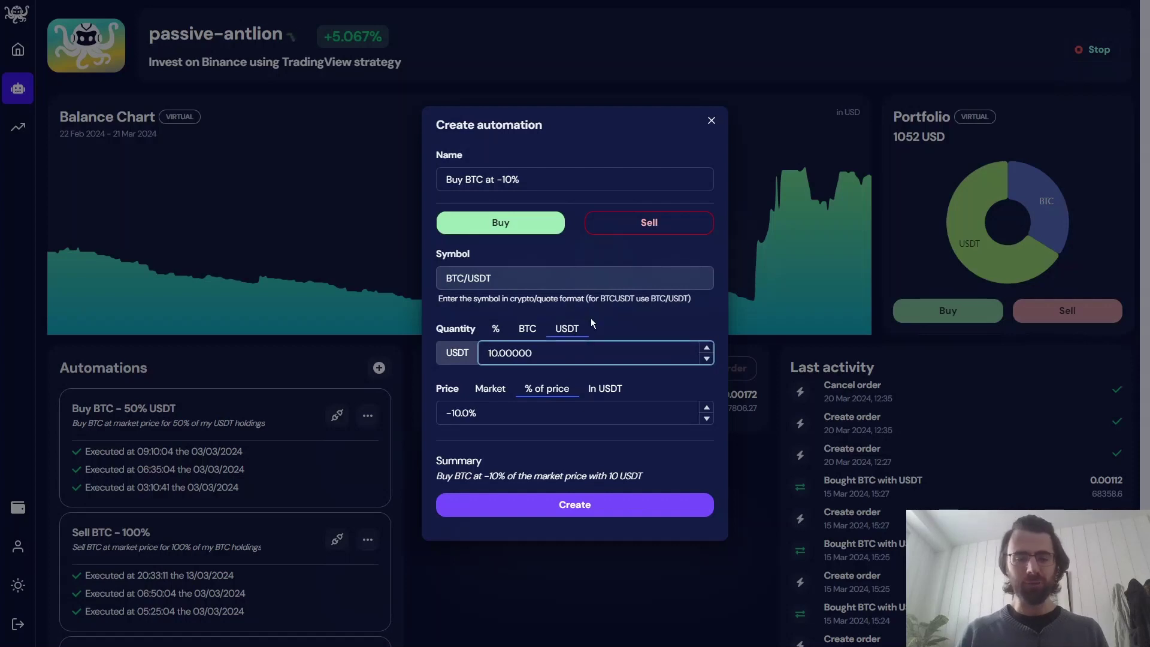
{"action": "key", "text": "Delete"}
{"action": "type", "text": "0"}
{"action": "key", "text": "BackSpace"}
{"action": "type", "text": "3"}
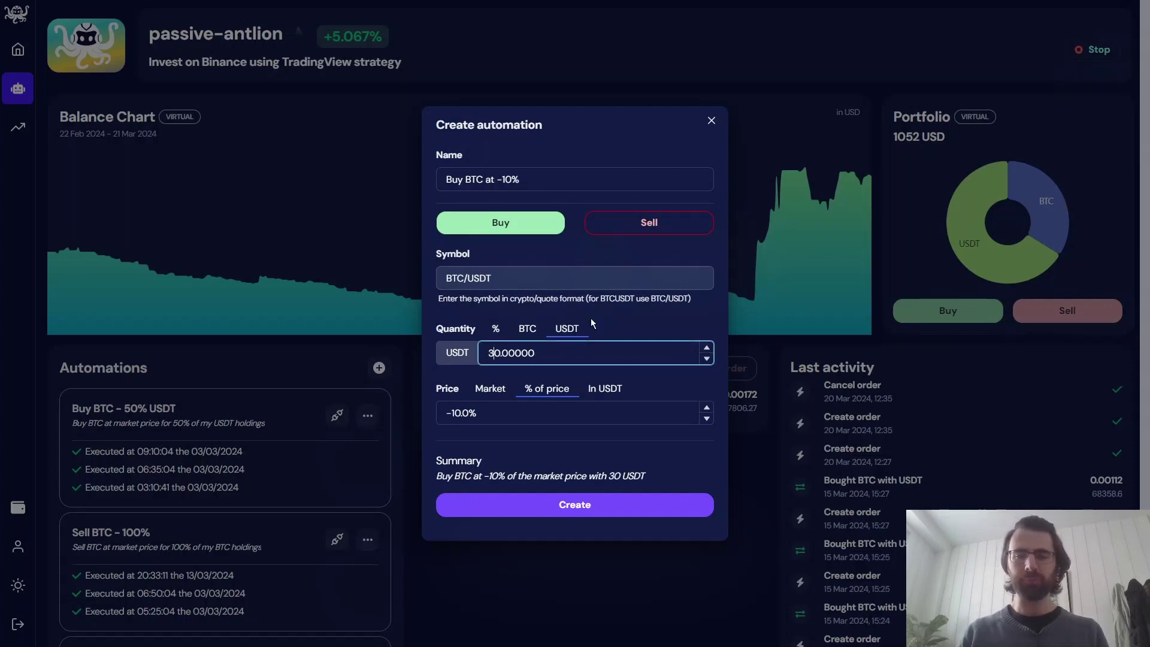
{"action": "type", "text": "0"}
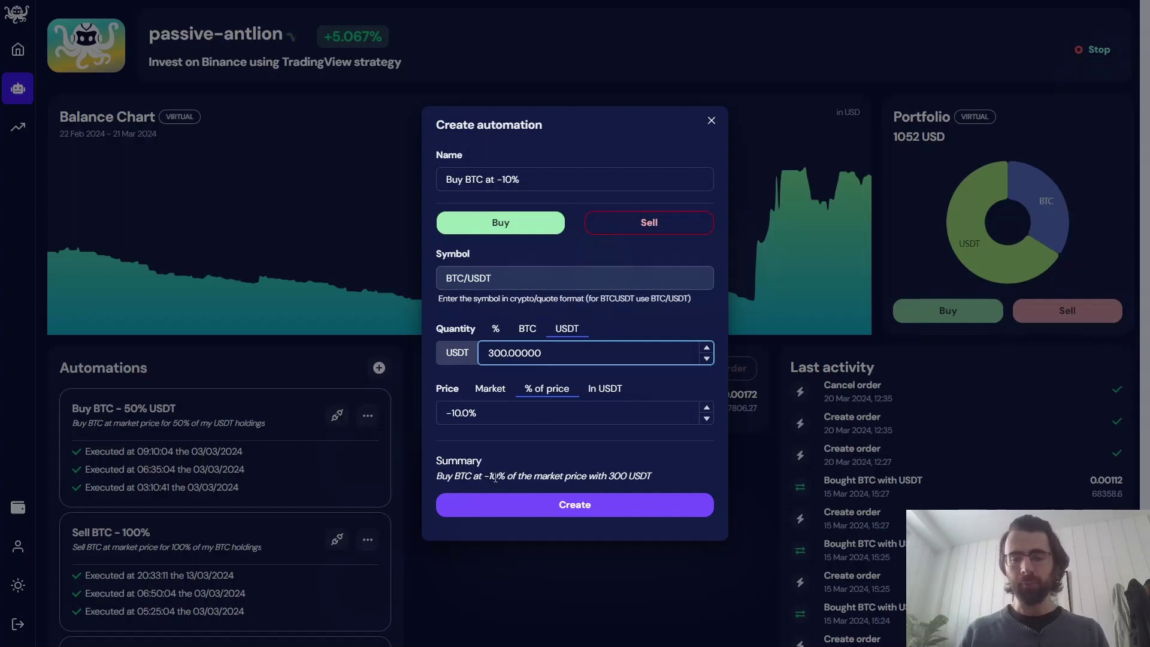
{"action": "left_click", "coordinate": [568, 471]}
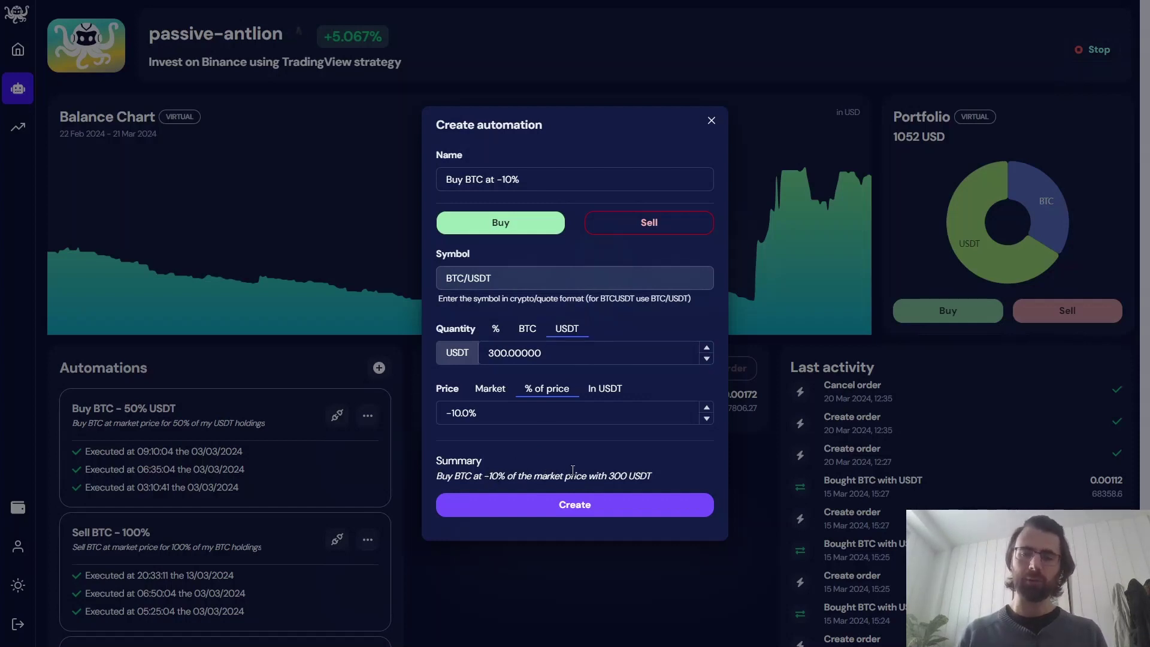
{"action": "left_click", "coordinate": [626, 503]}
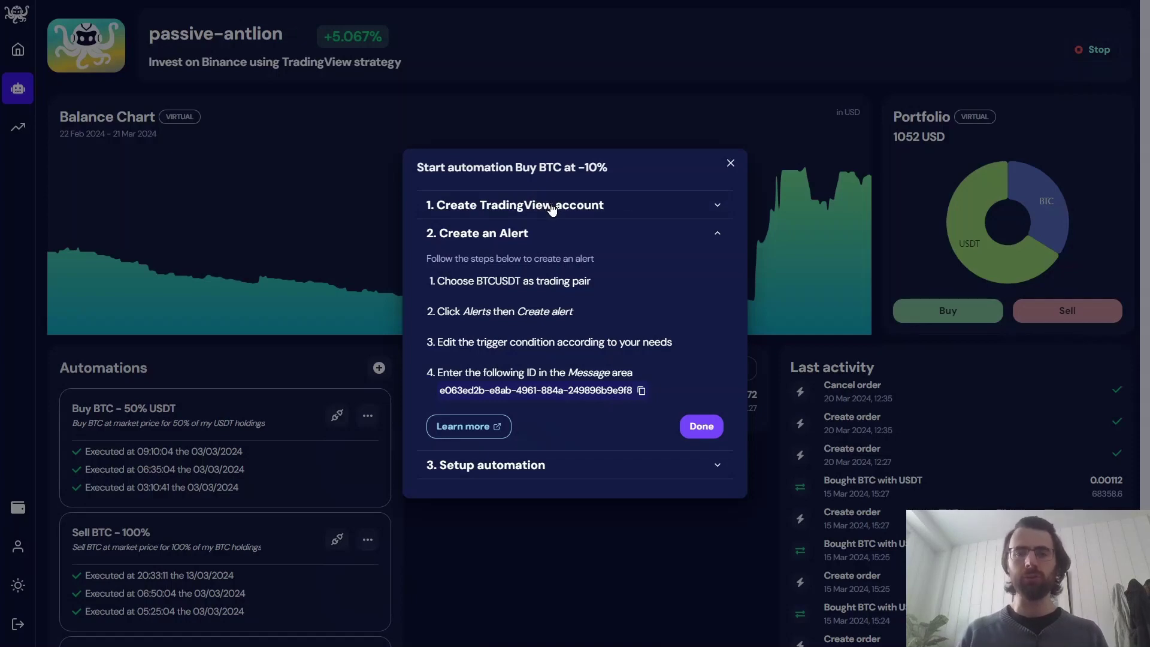
Close the 'Start automation Buy BTC at -10%' instructions dialog.
{"action": "left_click", "coordinate": [599, 505]}
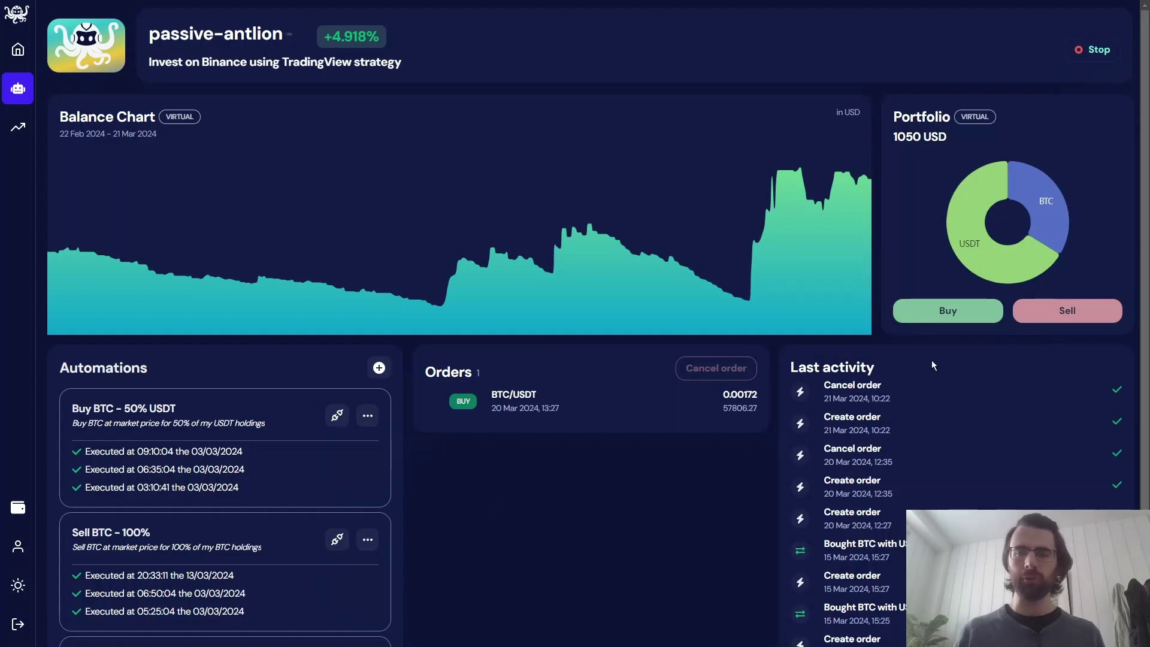
Manually buy BTC/USDT with 300 USDT at -10% of price and confirm.
{"action": "left_click", "coordinate": [943, 312]}
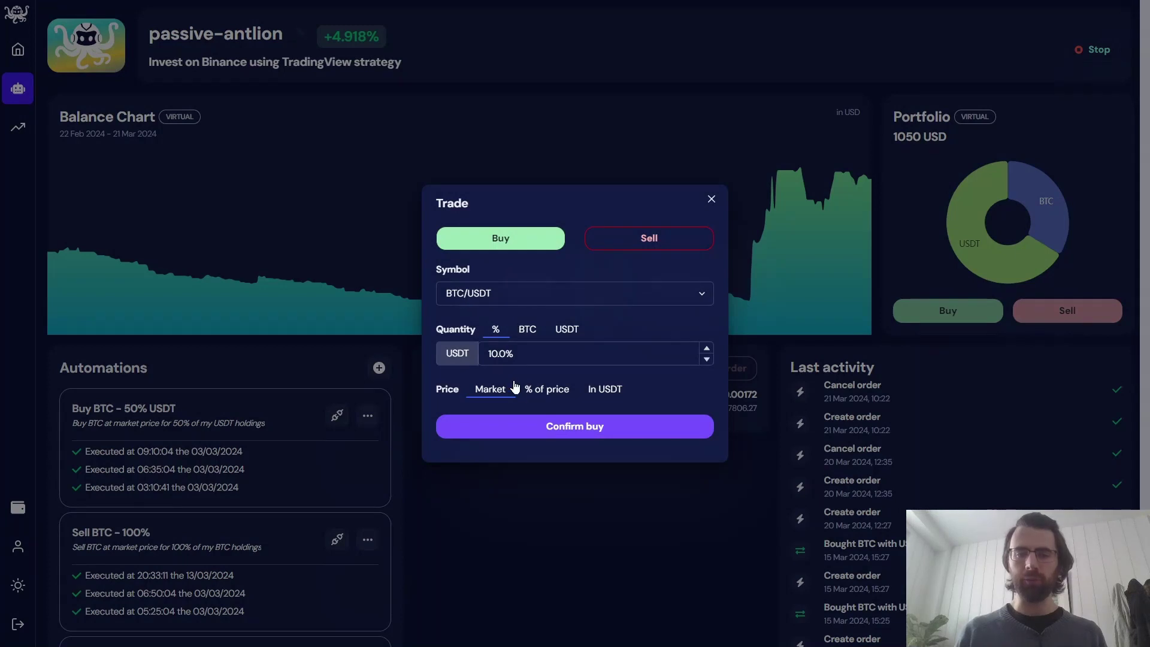
{"action": "left_click", "coordinate": [548, 390]}
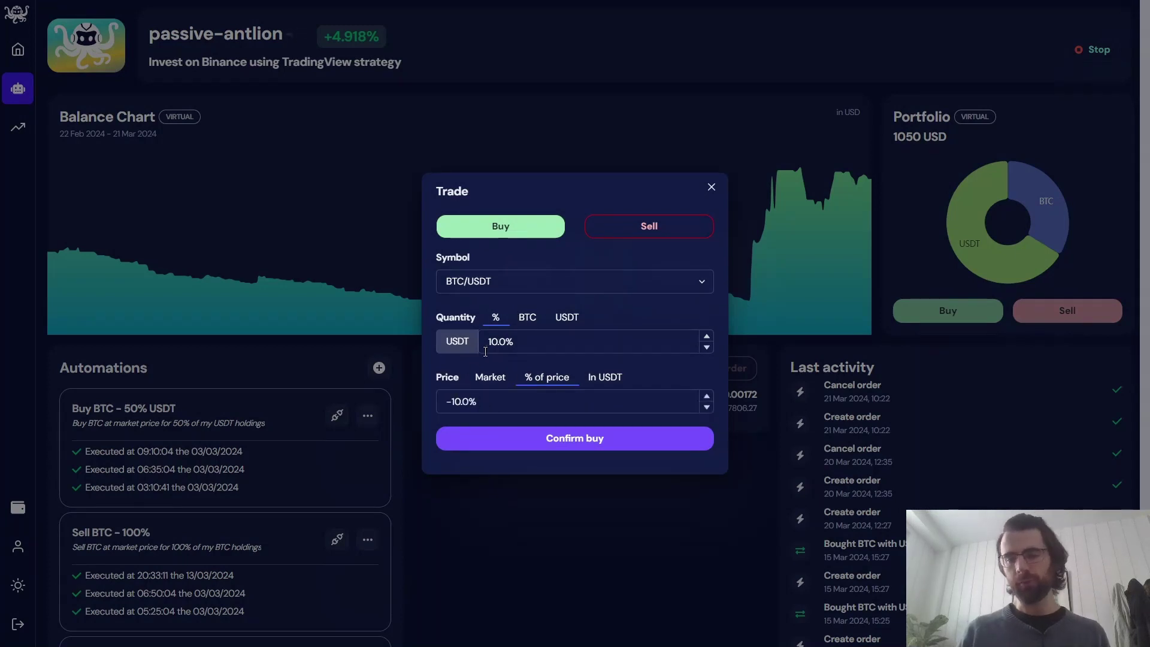
{"action": "left_click", "coordinate": [567, 317]}
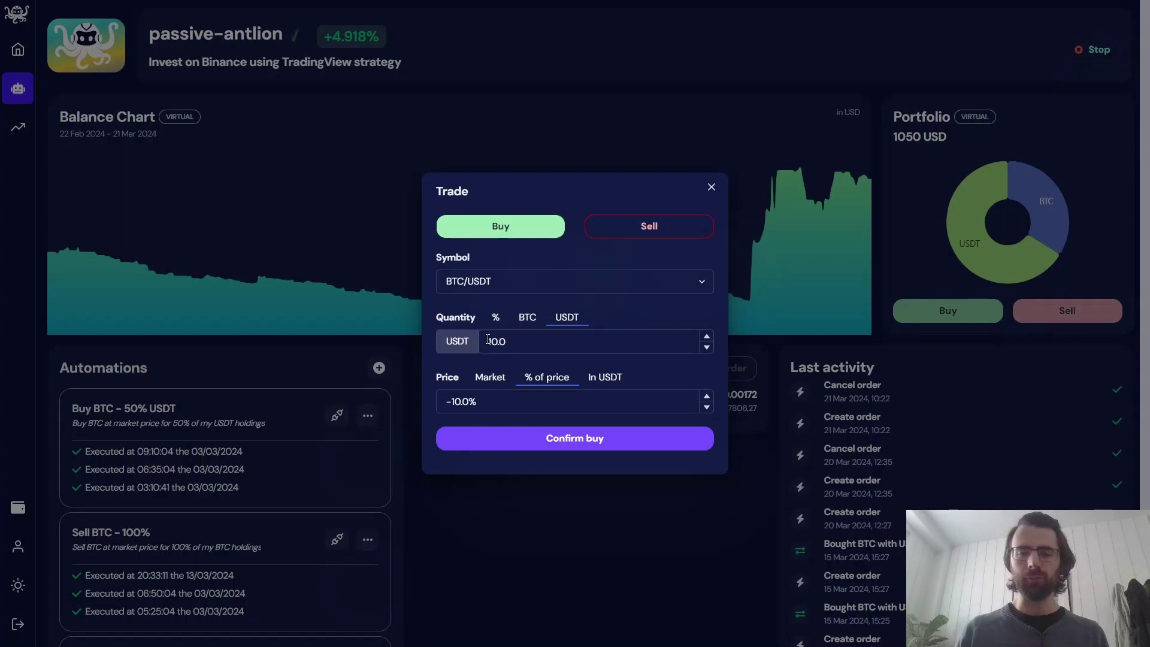
{"action": "key", "text": "ctrl+a"}
{"action": "type", "text": "300"}
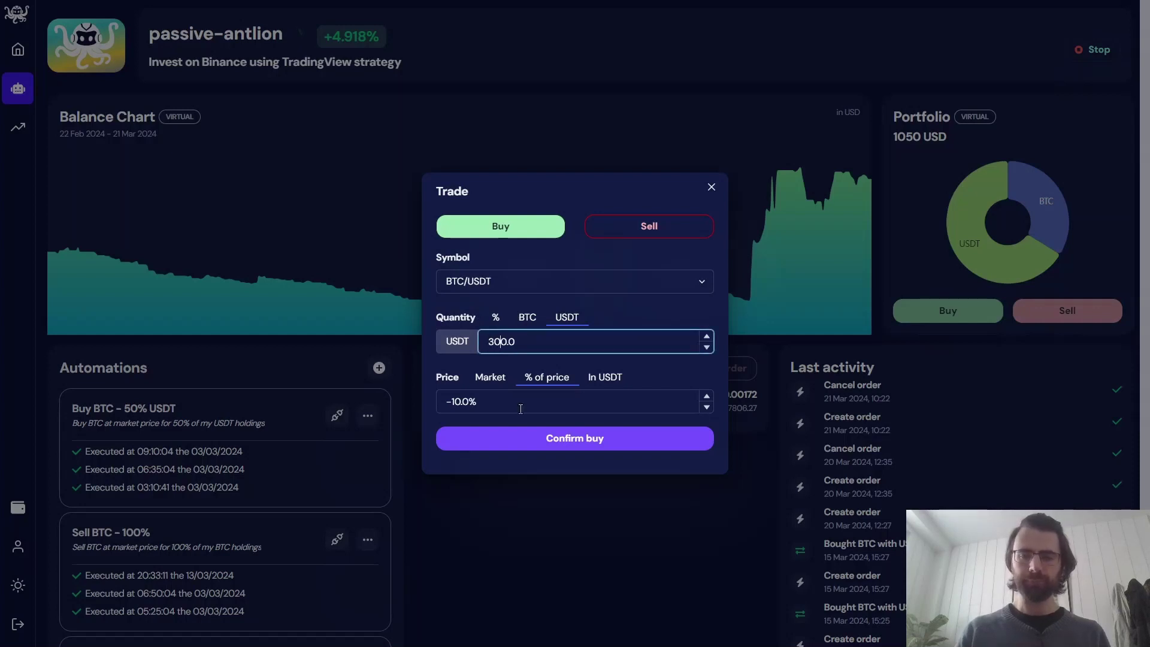
{"action": "left_click", "coordinate": [520, 438]}
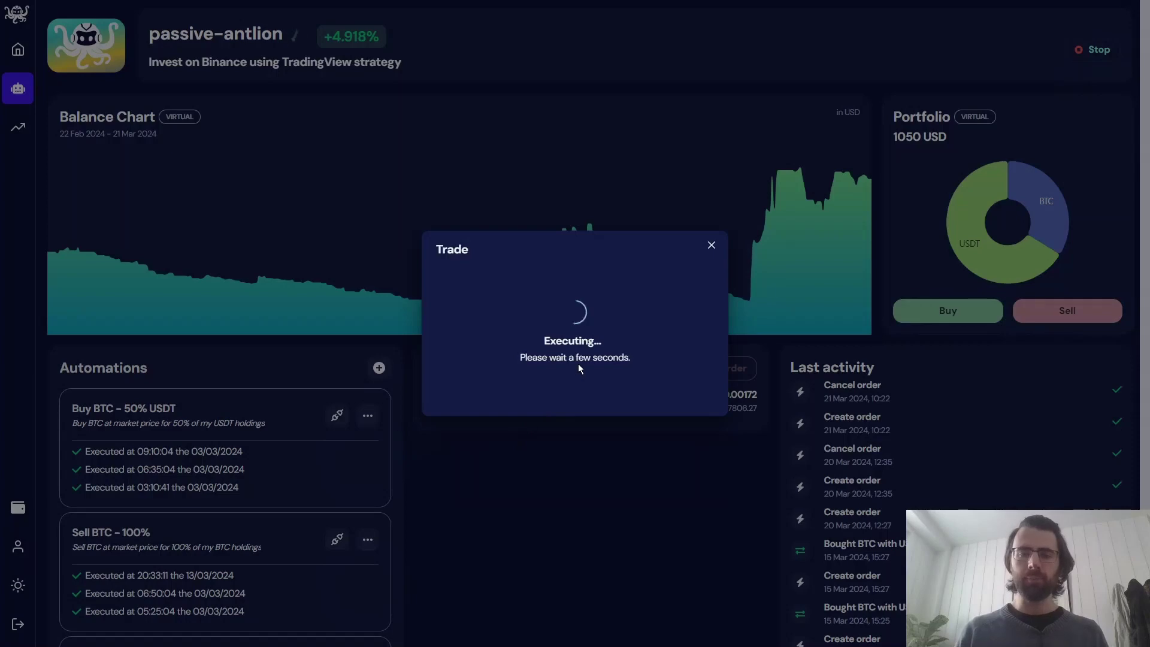
{"action": "left_click", "coordinate": [575, 369]}
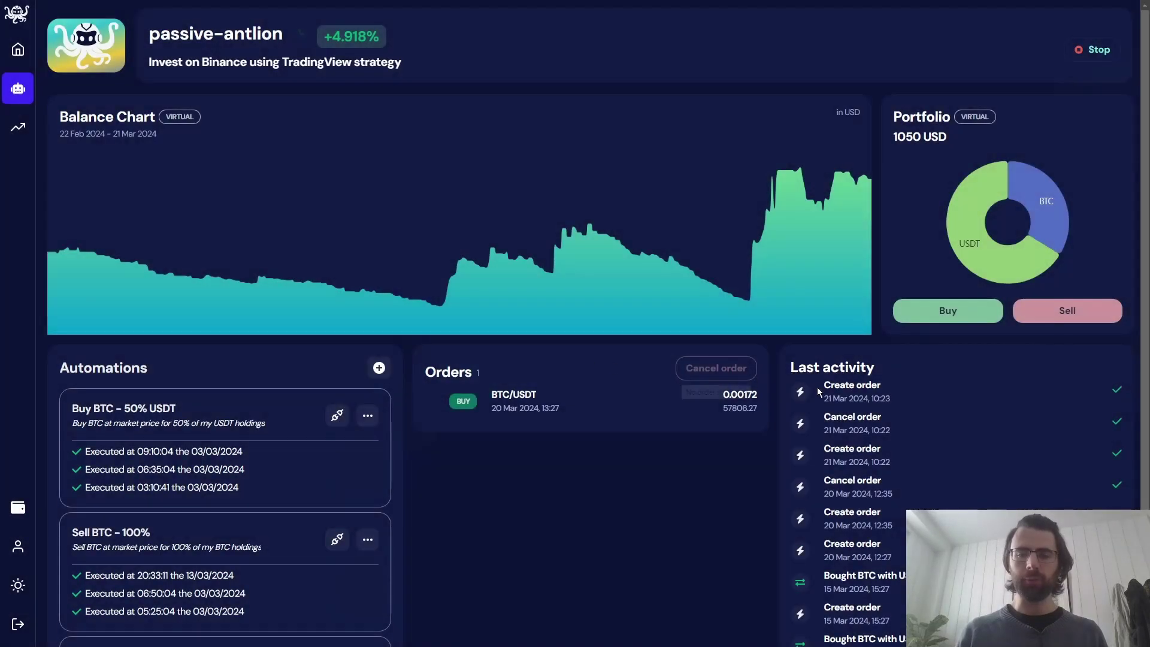